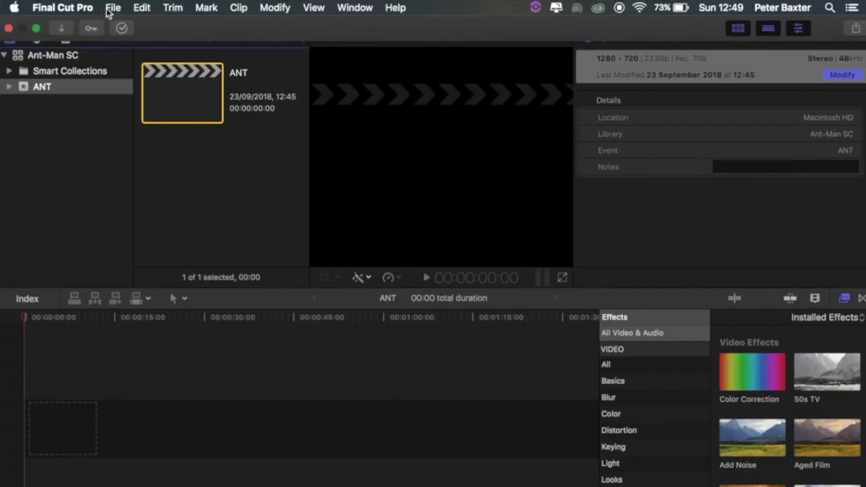
- Open the File menu to start importing media into the ANT event
click(110, 8)
- Import AM_002_01.mov from the Desktop into the ANT event
mouse_move(270, 97)
click(302, 93)
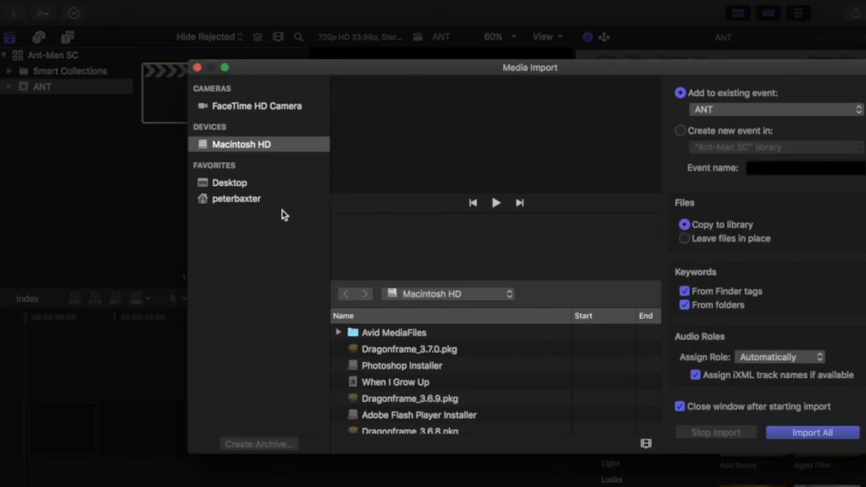
click(241, 185)
click(391, 335)
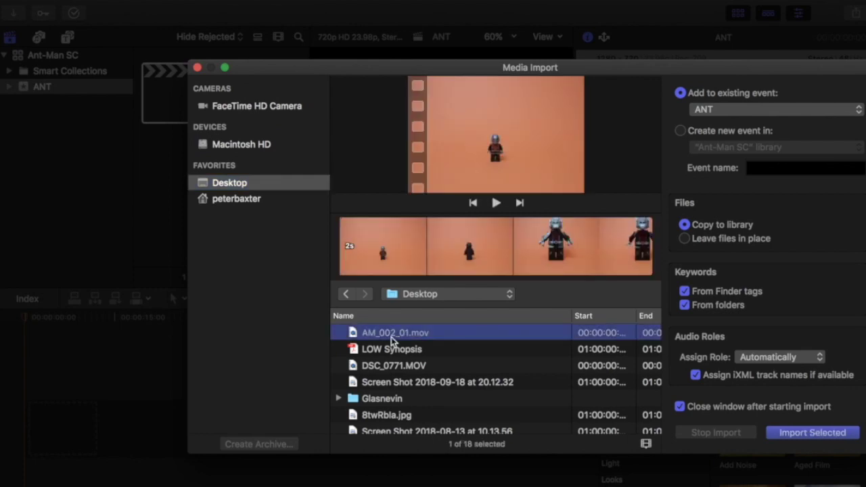
key(Return)
- Place AM_002_01 in the ANT timeline with default video properties, fit it to view, and play it
click(199, 217)
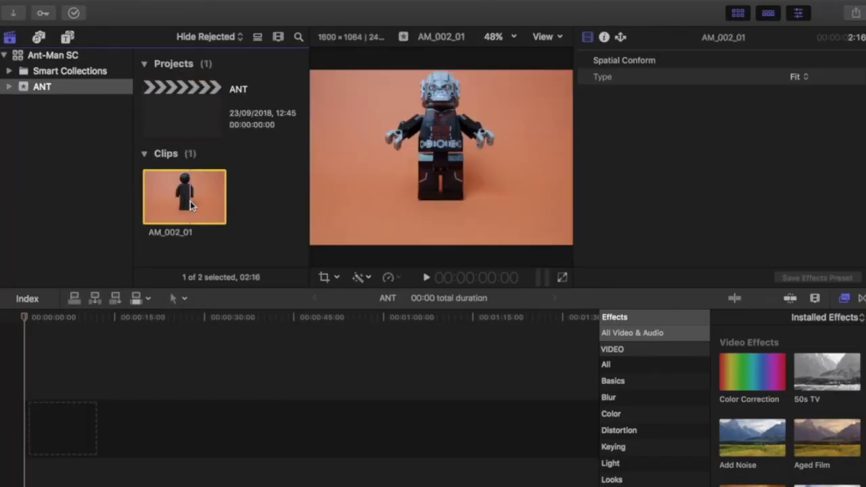
click(169, 414)
drag(170, 414, 141, 419)
key(Return)
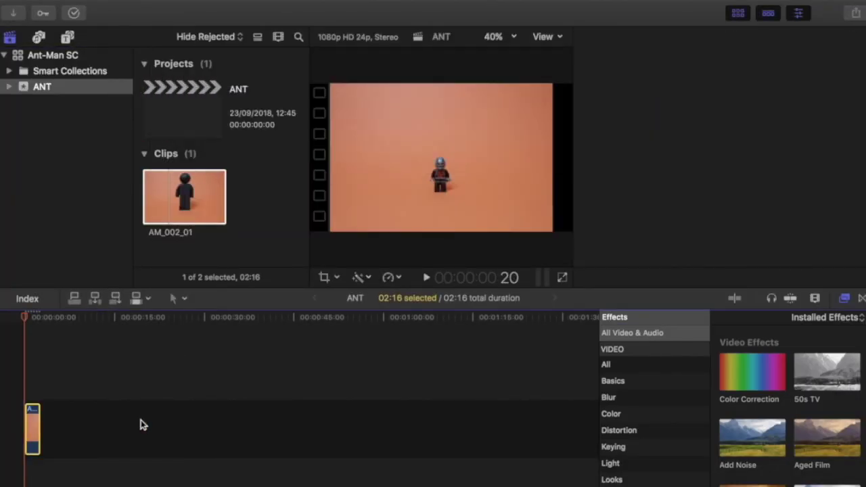
key(shift+z)
key(space)
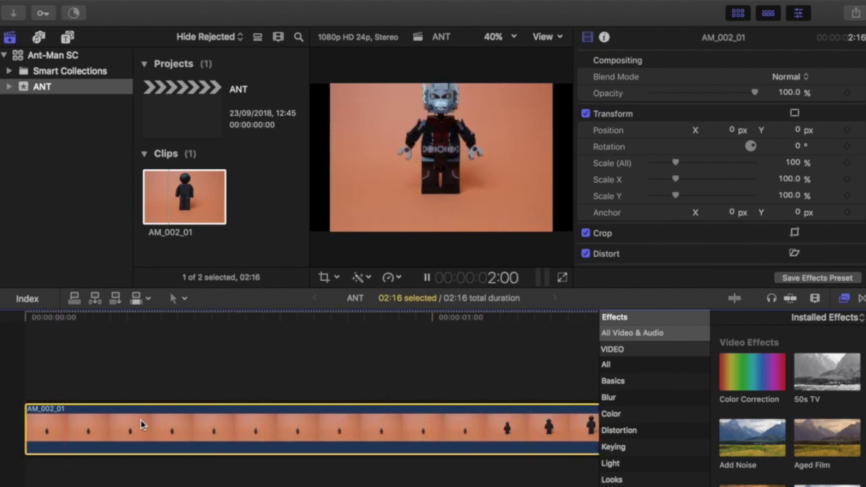
- Stop near the growth moment, zoom the timeline, and begin blading the clip every two frames
click(243, 318)
key(super+equal)
key(super+b)
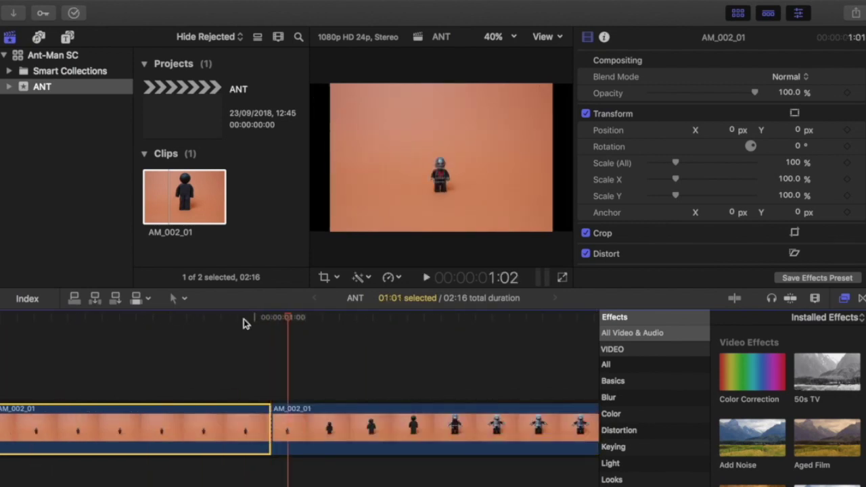
key(super+b)
key(Right)
key(Right)
key(super+b)
key(Right)
key(Right)
key(super+b)
key(Right)
key(Right)
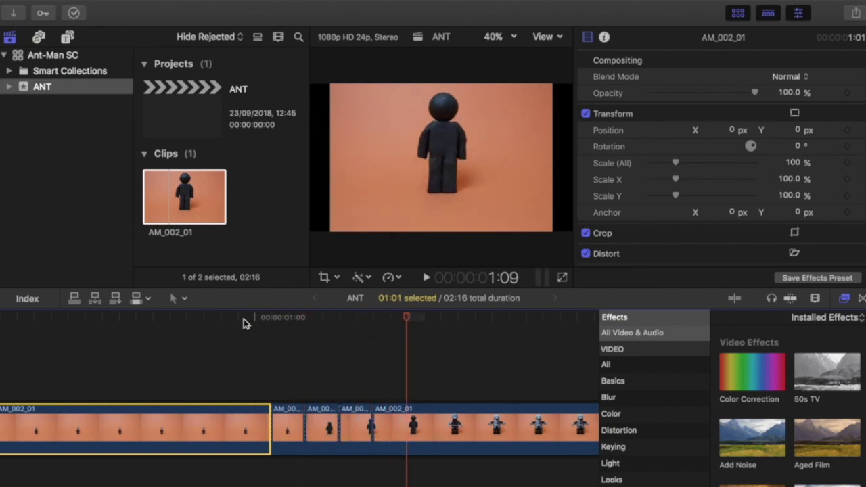
- Finish the two-frame cuts and drop one piece below the storyline, two frames earlier
key(super+b)
key(Right)
key(Right)
key(super+b)
key(Right)
key(Right)
key(super+b)
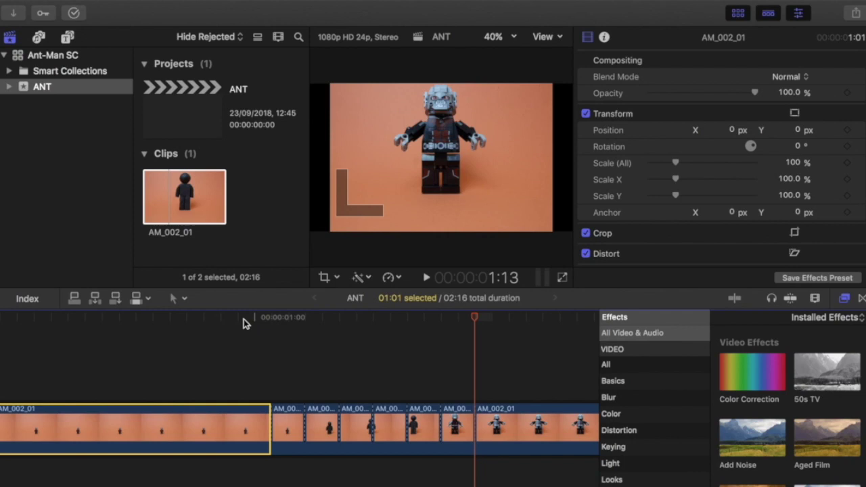
key(Left)
key(Left)
key(Left)
key(Left)
key(Left)
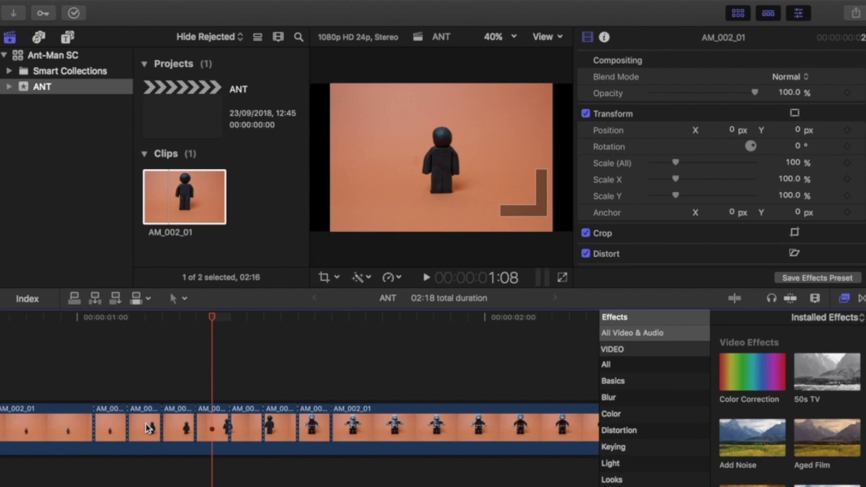
drag(146, 422, 112, 474)
- Copy three more two-frame pieces as connected clips offset two frames earlier, one placed above the storyline
click(179, 324)
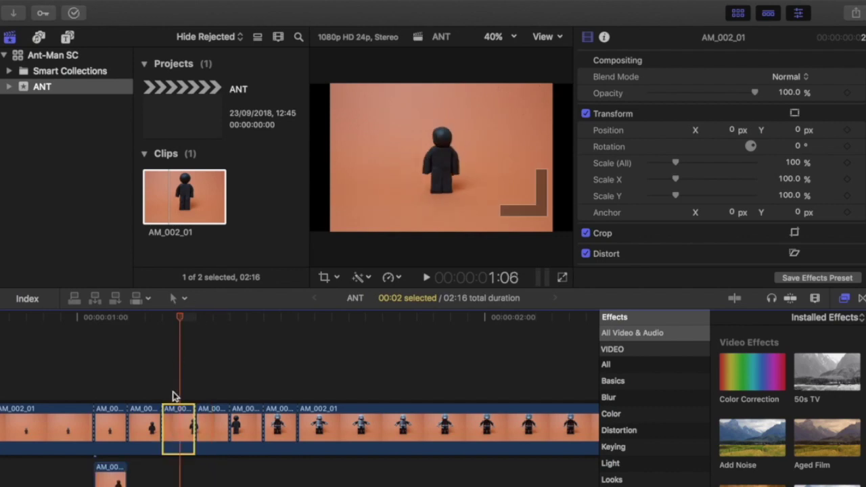
key(Right)
key(Right)
key(Right)
key(Left)
key(Left)
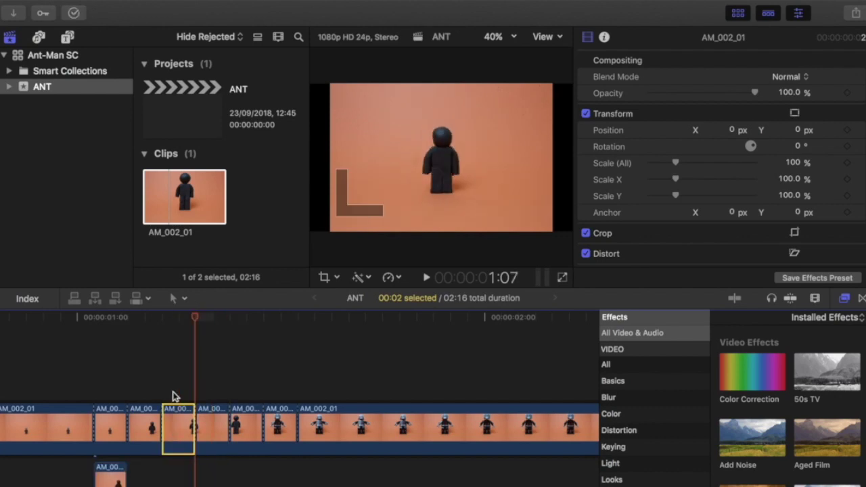
key(Right)
key(Right)
key(Right)
drag(178, 427, 144, 473)
click(170, 348)
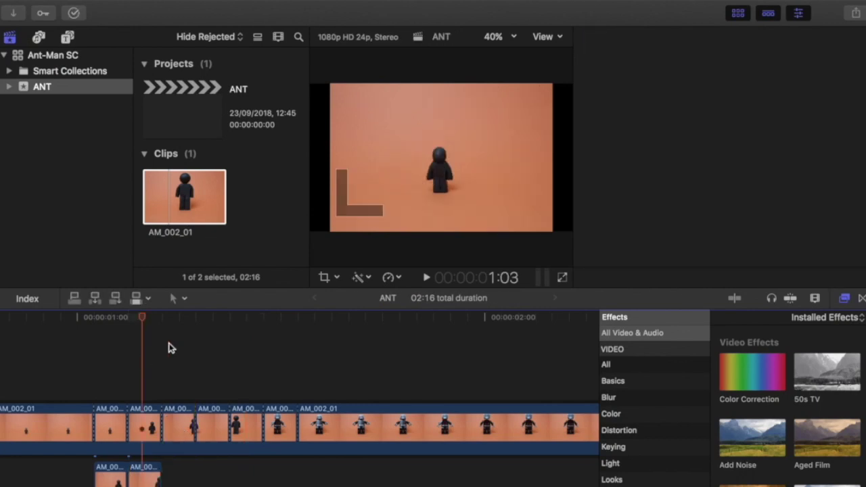
click(211, 412)
key(Right)
key(Right)
key(Right)
key(Right)
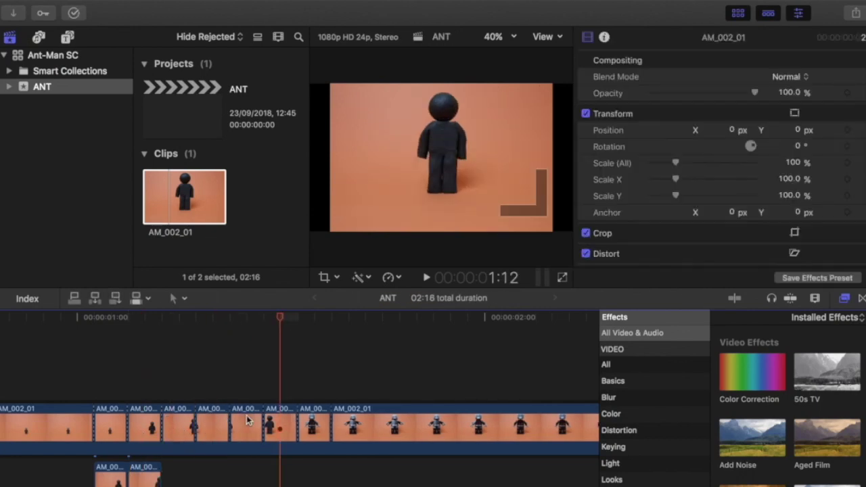
drag(211, 416, 179, 477)
key(Right)
key(Right)
drag(211, 416, 136, 366)
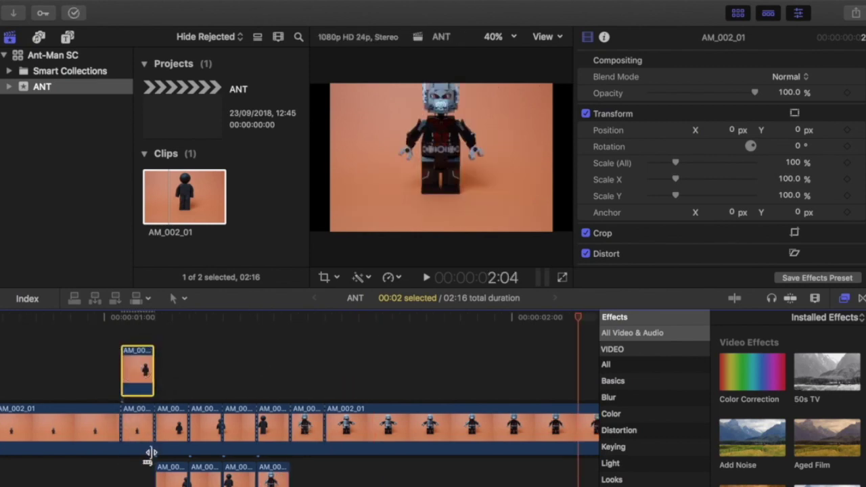
- Apply Draw Mask to the connected clip and magnify the viewer to 150% on the figure
scroll(615, 419, down, 2)
click(612, 455)
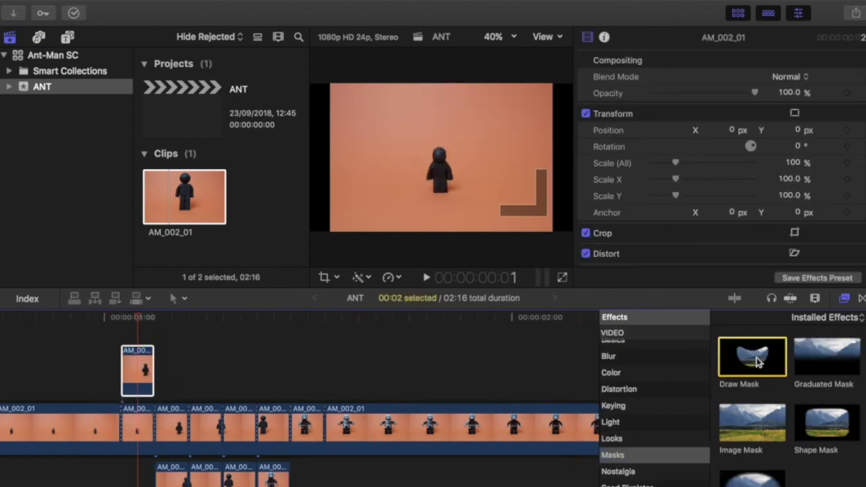
drag(757, 362, 138, 369)
click(496, 37)
click(504, 122)
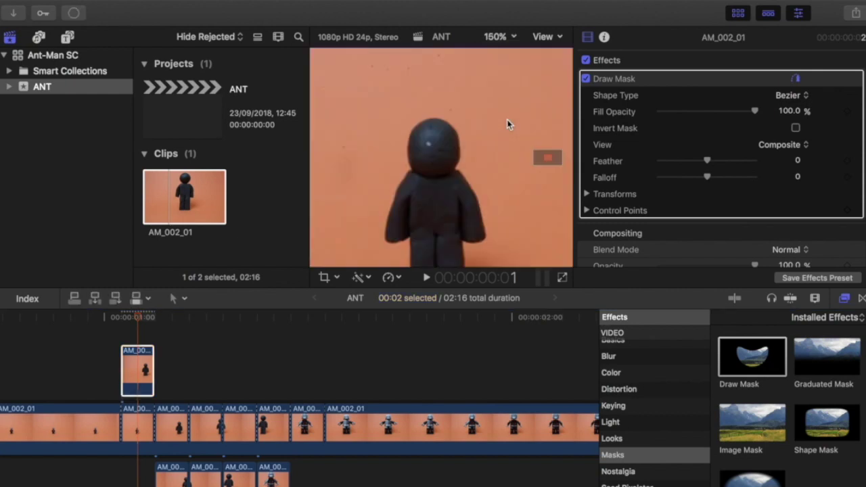
drag(549, 165, 549, 161)
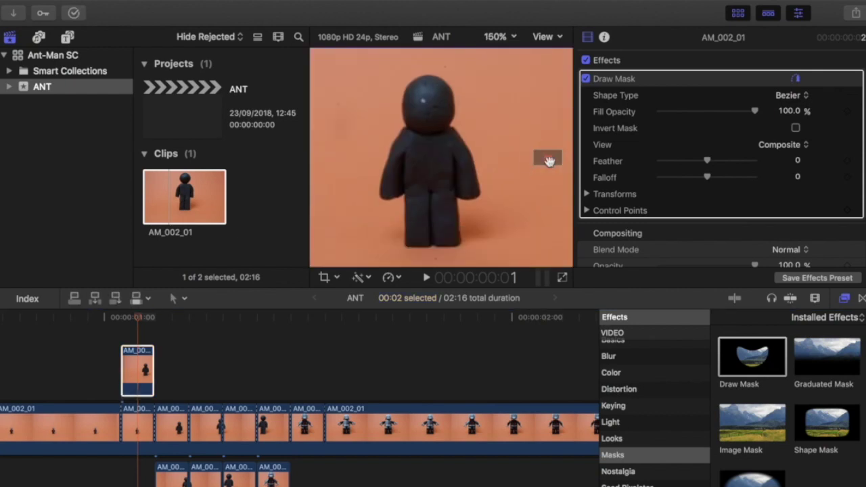
- Trace a closed mask outline around the figure from its feet up both sides
click(404, 247)
click(460, 242)
click(459, 218)
click(456, 198)
click(467, 198)
click(476, 196)
click(479, 184)
click(477, 175)
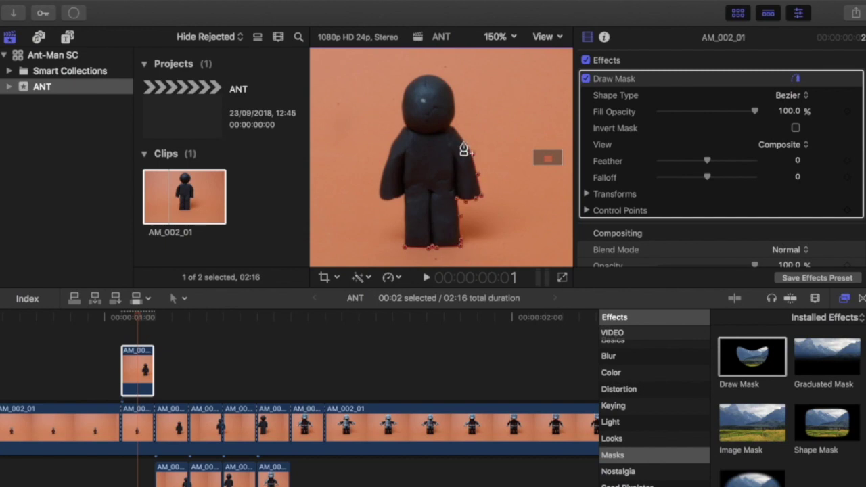
click(383, 185)
click(381, 198)
click(387, 201)
click(395, 200)
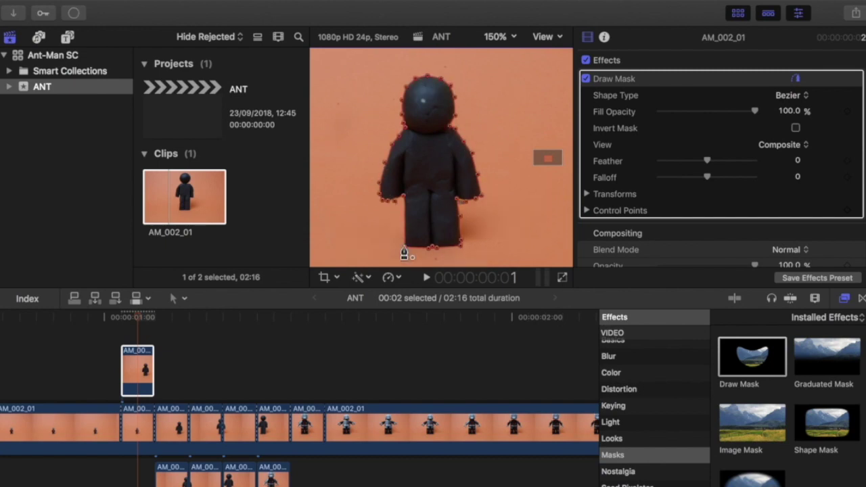
- Set the Draw Mask's fill opacity to 60% and select the storyline clip below
click(787, 112)
text(50)
key(Return)
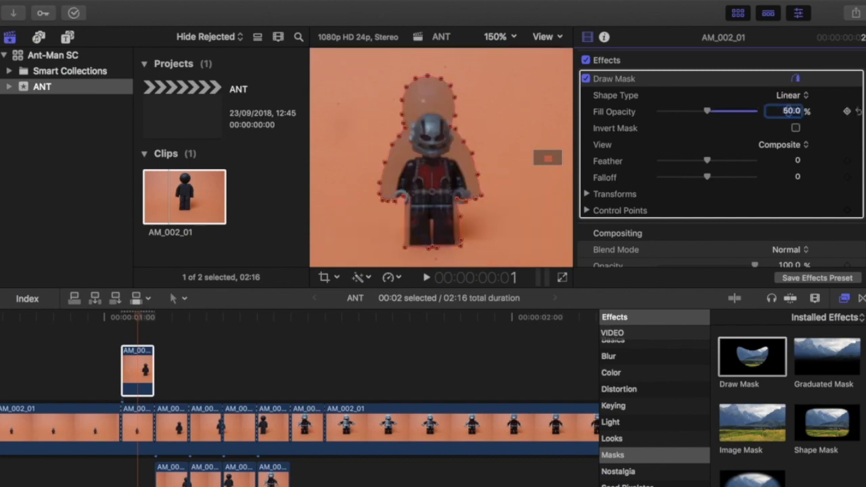
key(Return)
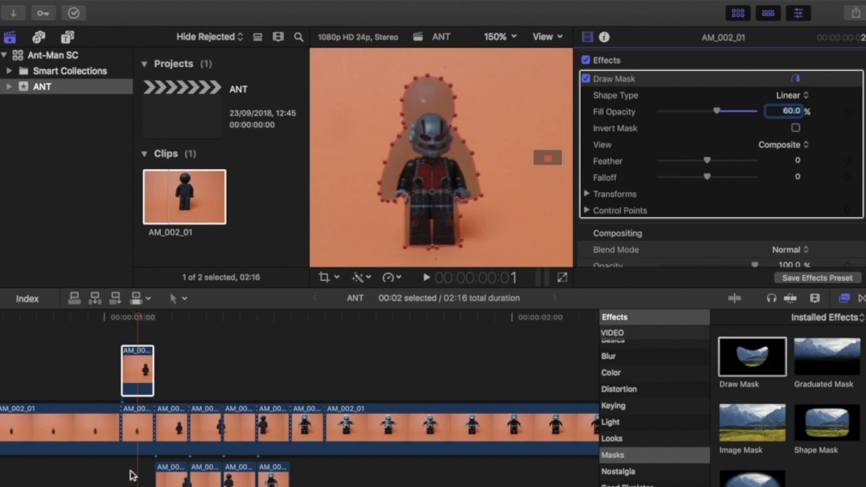
click(135, 441)
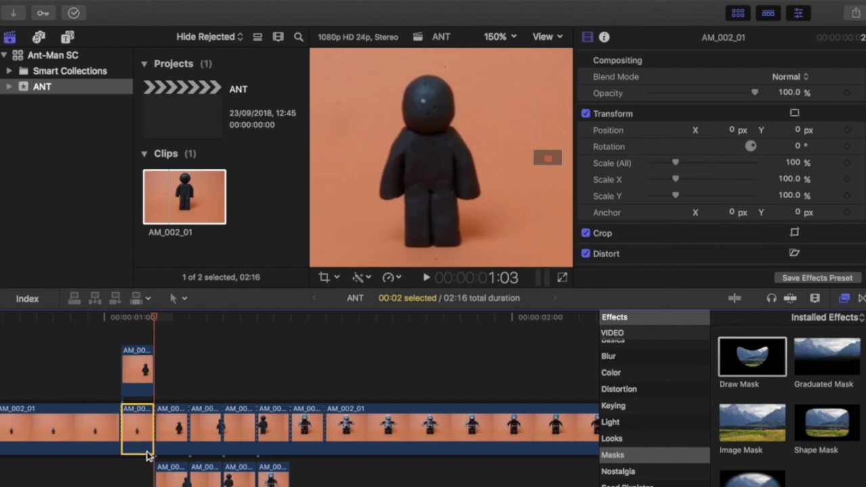
- Move the next copy to the upper lane, add a Draw Mask, and trace around the head, shoulder and arm
drag(165, 479, 182, 359)
drag(746, 365, 172, 369)
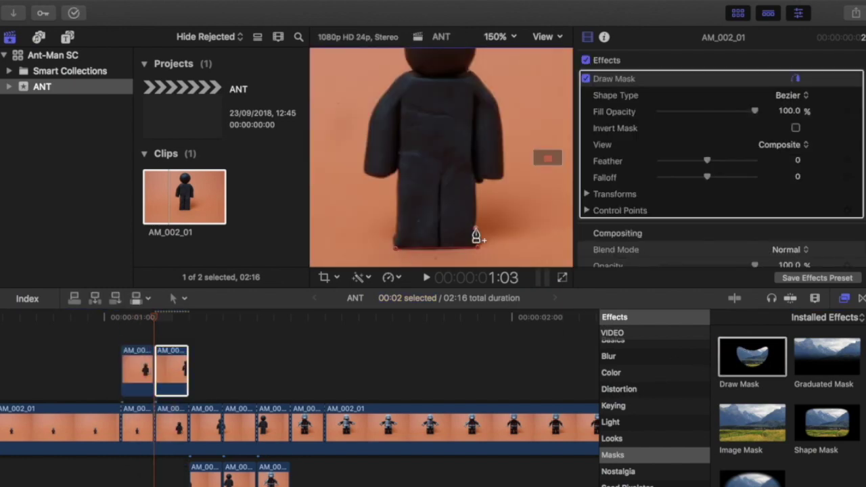
scroll(535, 155, up, 5)
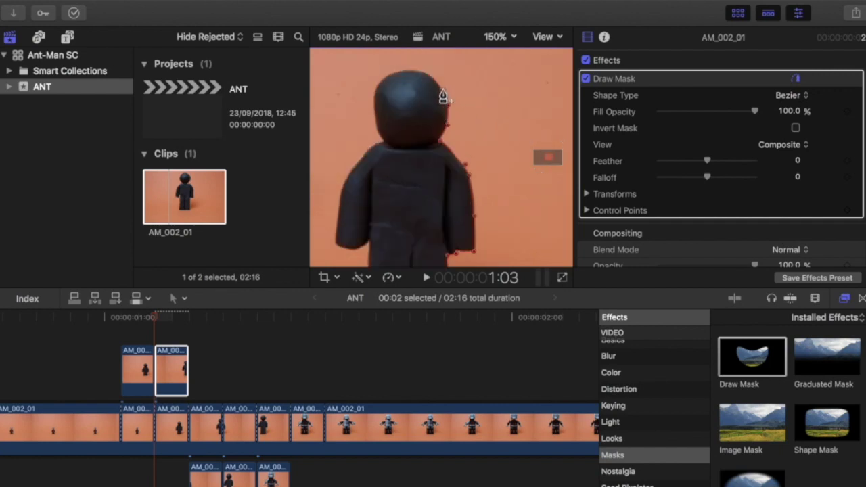
click(407, 69)
click(392, 72)
click(374, 88)
click(375, 120)
click(380, 135)
click(358, 157)
click(345, 179)
click(338, 200)
- Close that mask at the figure's feet and set its fill opacity to 60
scroll(342, 255, down, 5)
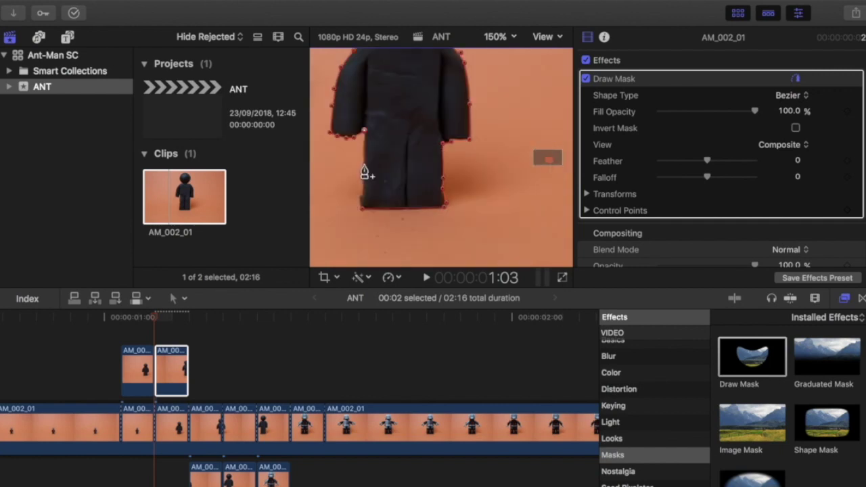
click(360, 204)
click(787, 112)
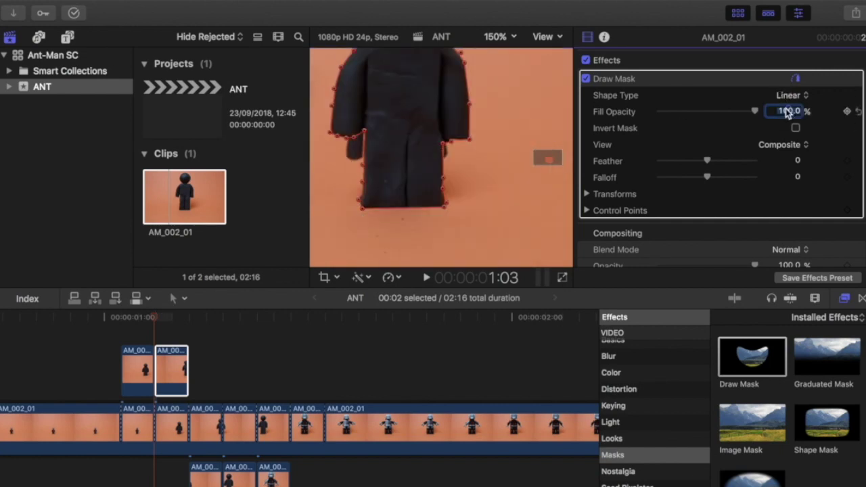
text(60)
key(Return)
- Move the third copy to the upper lane, add a Draw Mask, and trace the figure's right side
drag(212, 476, 212, 371)
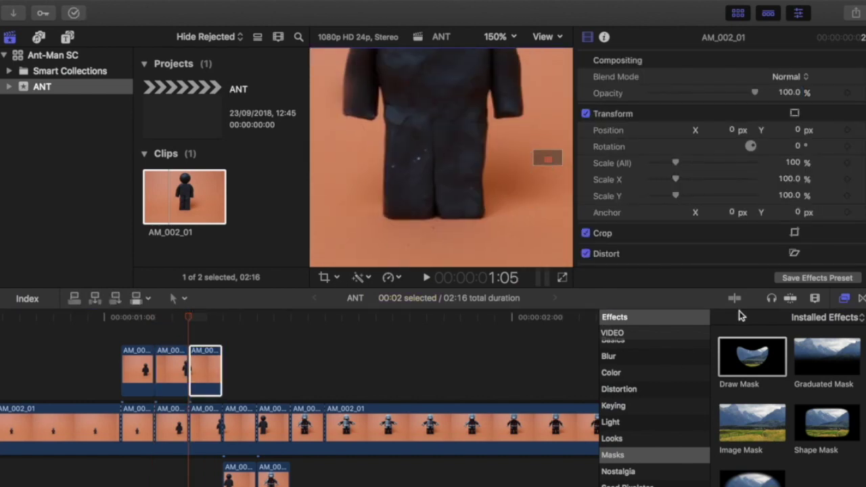
mouse_move(753, 356)
mouse_down()
mouse_move(230, 361)
mouse_move(205, 368)
mouse_up()
click(383, 214)
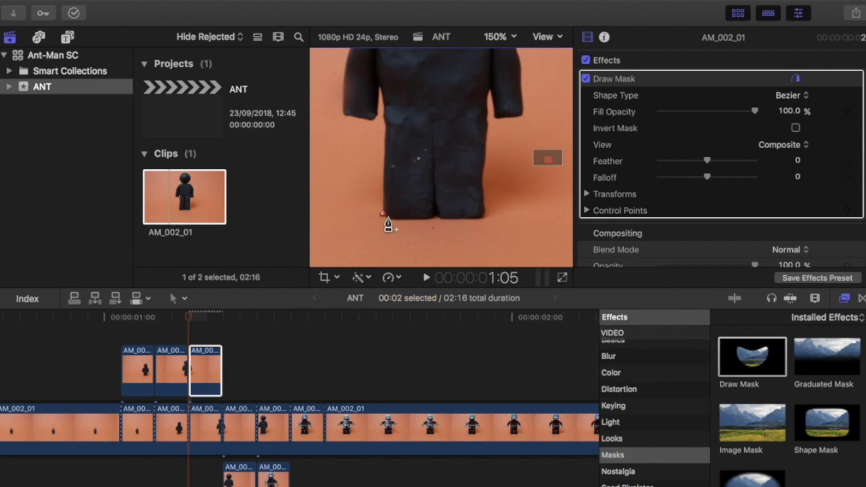
click(442, 217)
click(480, 215)
click(482, 194)
click(483, 177)
click(485, 159)
click(488, 121)
click(489, 100)
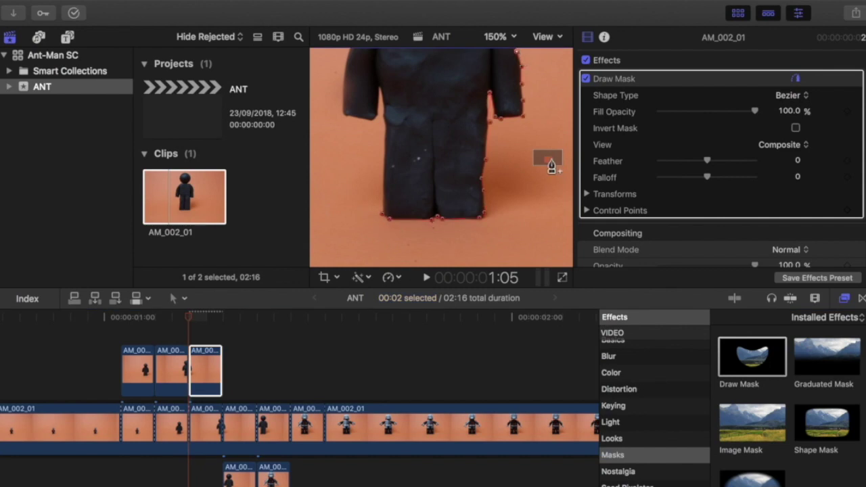
- Set the third copy's mask fill opacity to 60
scroll(547, 159, up, 5)
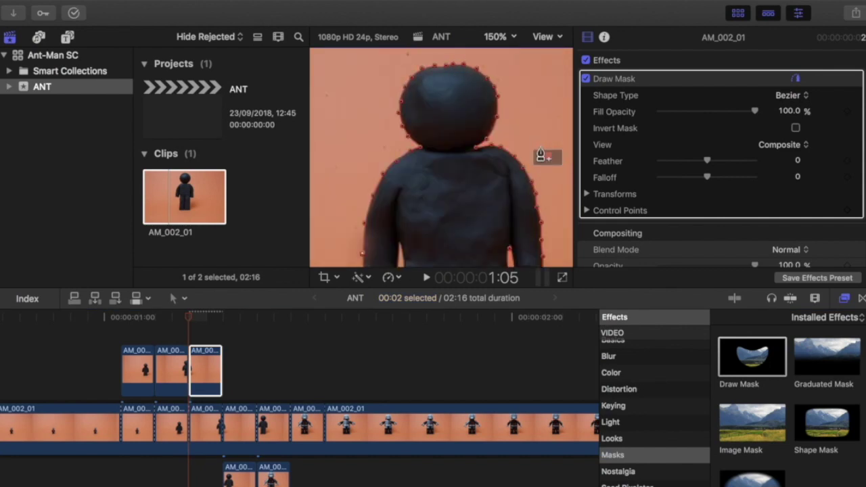
scroll(487, 135, down, 5)
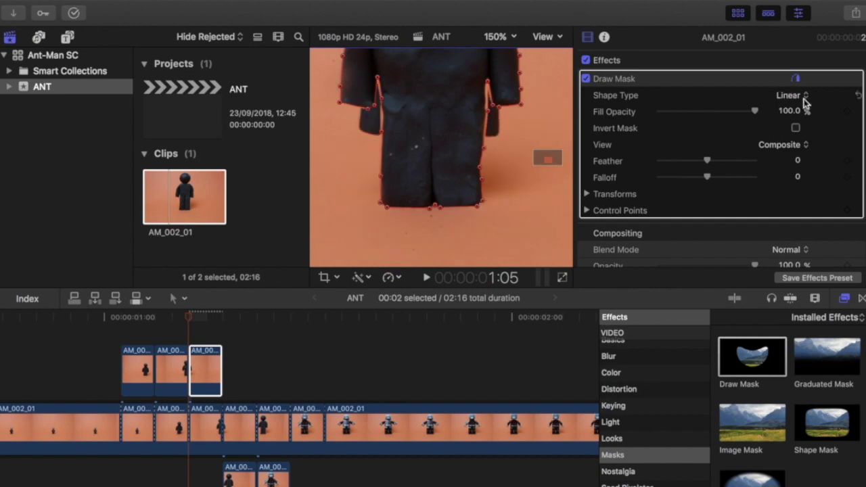
click(798, 112)
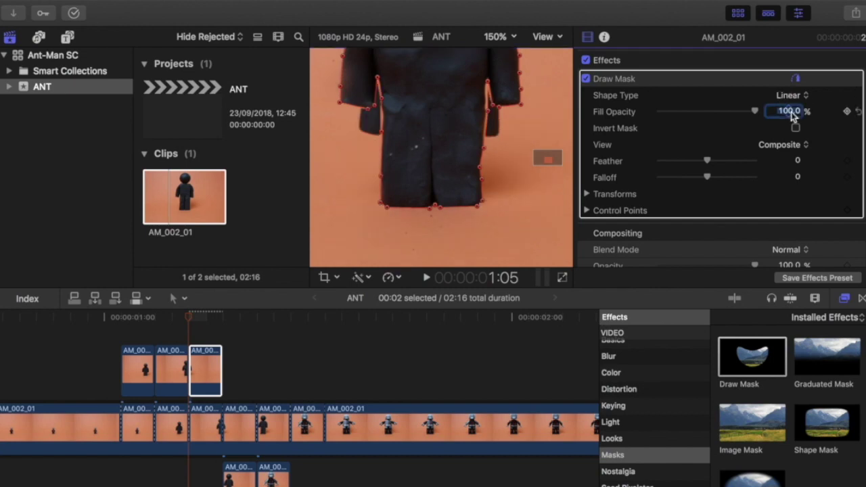
text(60)
key(Return)
- Move the fourth copy to the upper lane, mask the figure on the robot frame, and set 60 fill opacity
drag(244, 473, 228, 404)
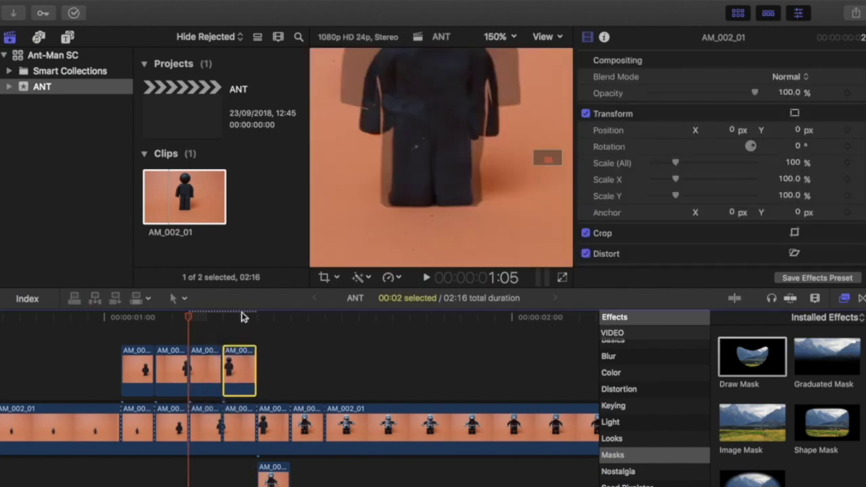
click(242, 363)
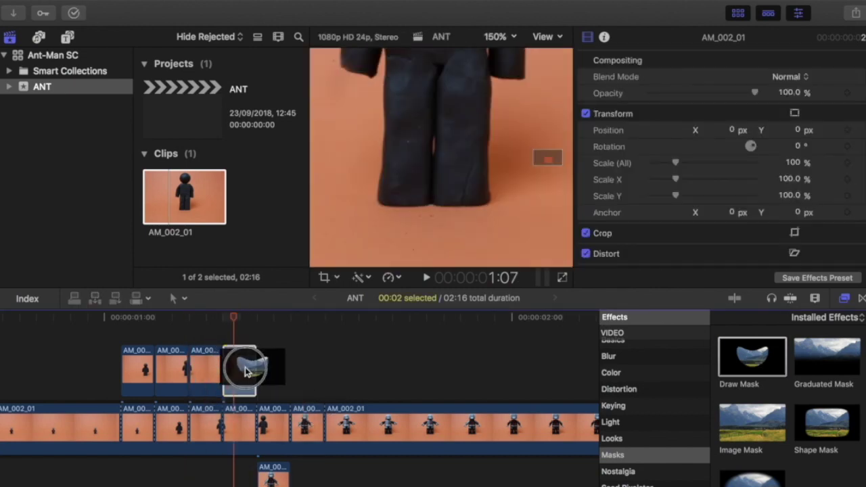
click(378, 202)
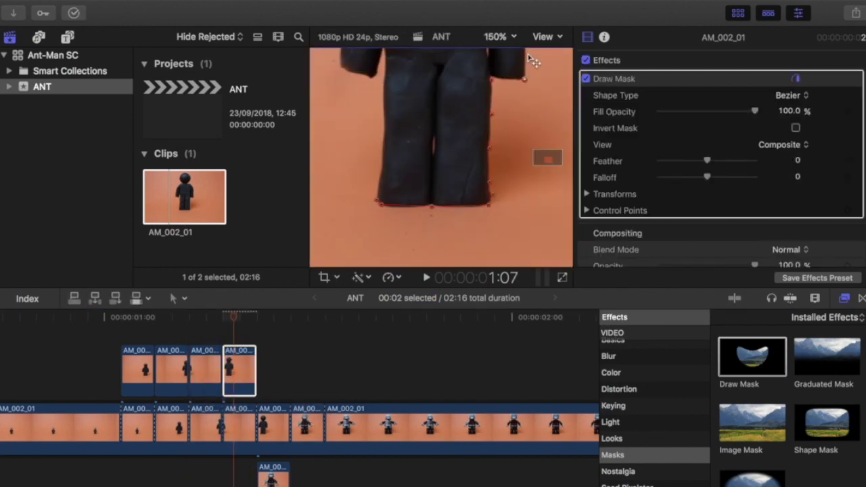
scroll(552, 144, up, 10)
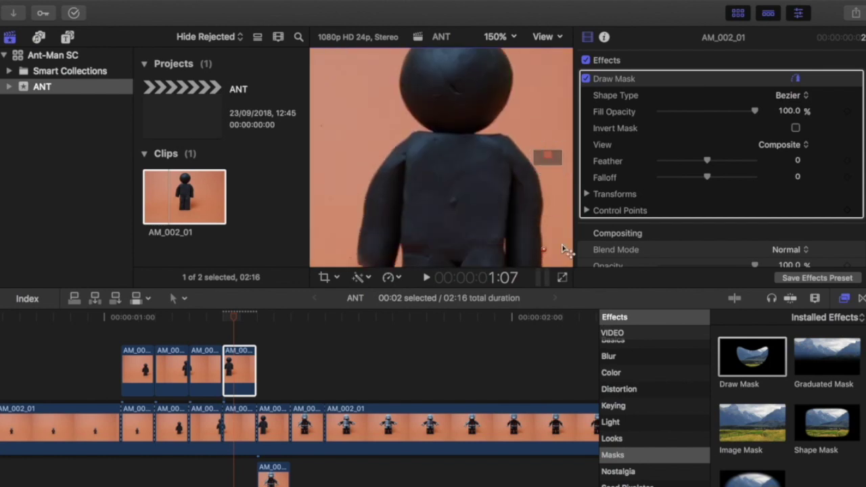
scroll(511, 59, up, 3)
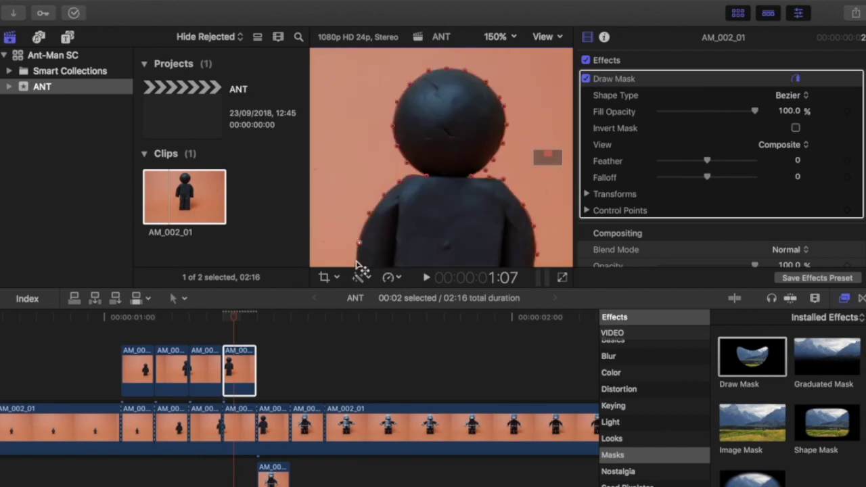
scroll(545, 152, down, 8)
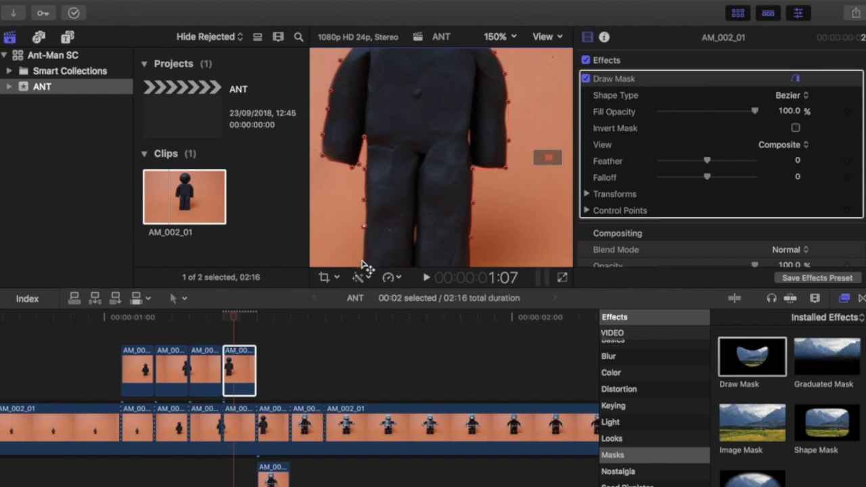
scroll(362, 260, down, 2)
key(super+Right)
click(334, 253)
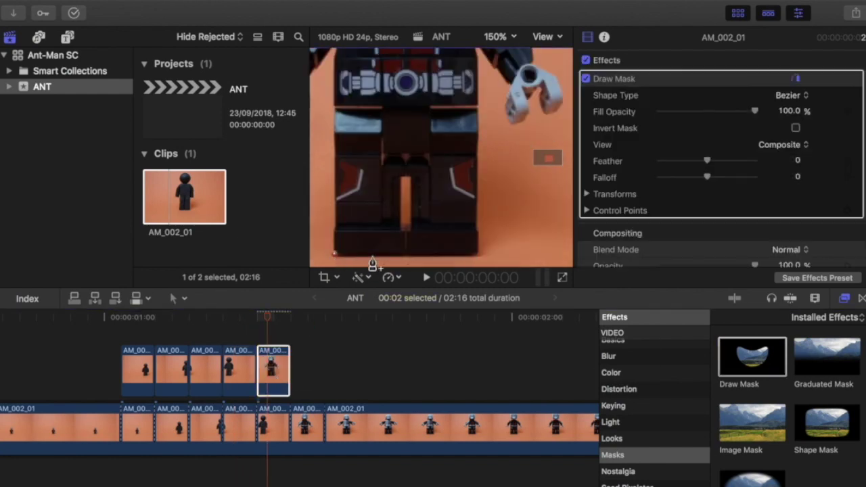
scroll(397, 262, left, 3)
click(788, 110)
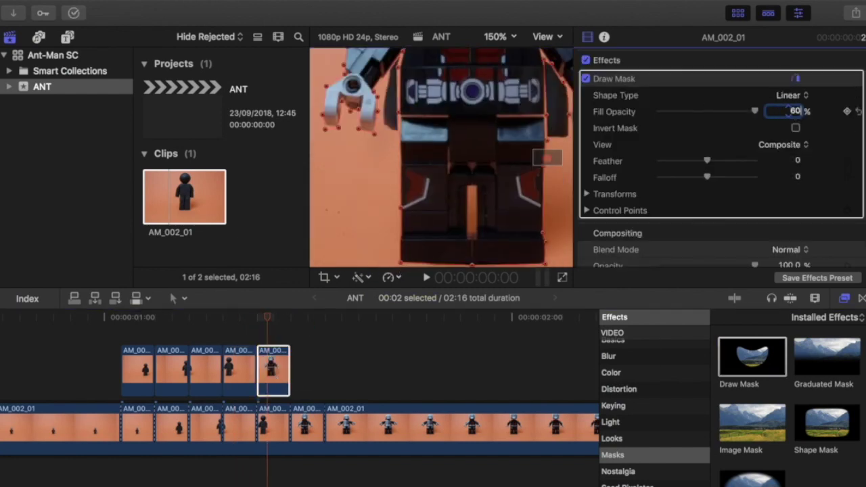
text(60)
key(Return)
- Fit the full frame in the viewer, move the playhead before the stacked copies, and play the ghosted sequence
click(494, 36)
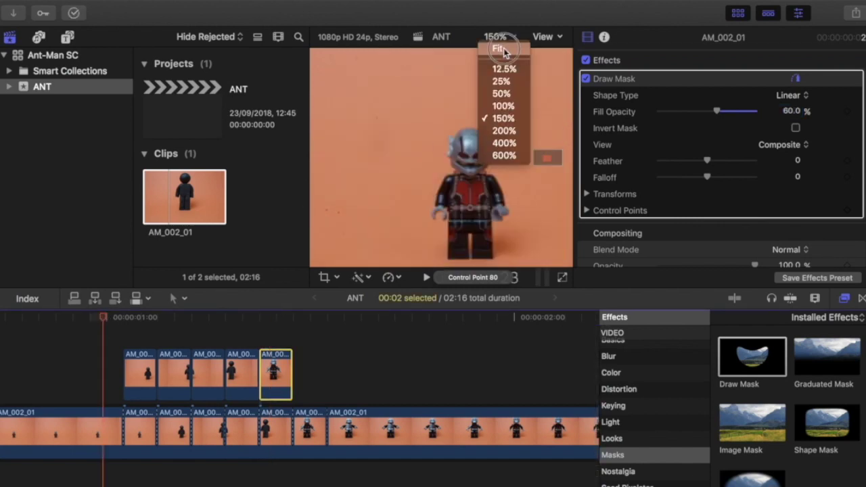
click(504, 55)
click(96, 372)
key(space)
click(136, 321)
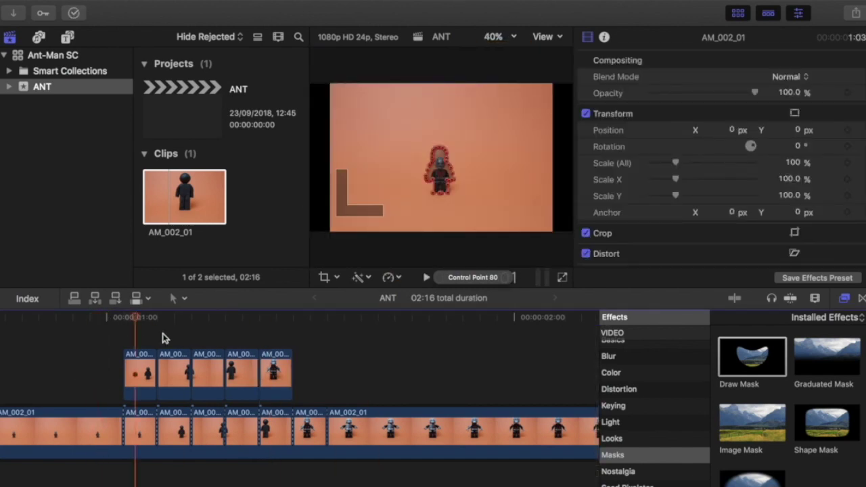
key(x)
key(x)
key(space)
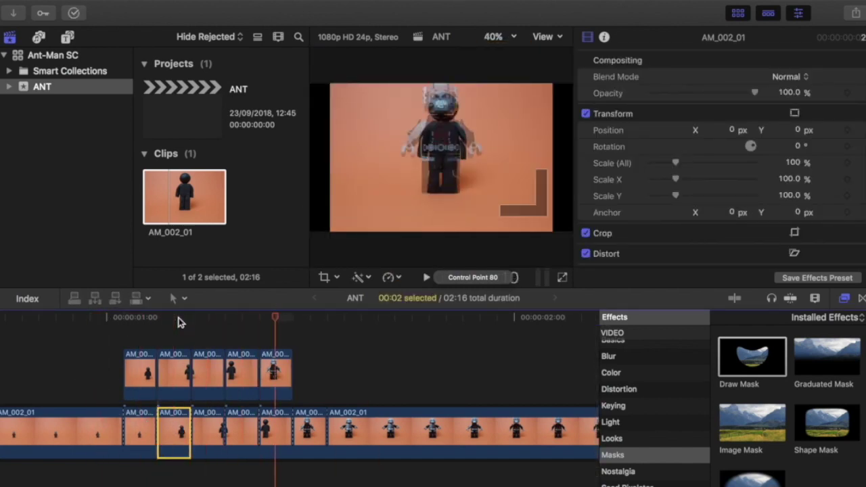